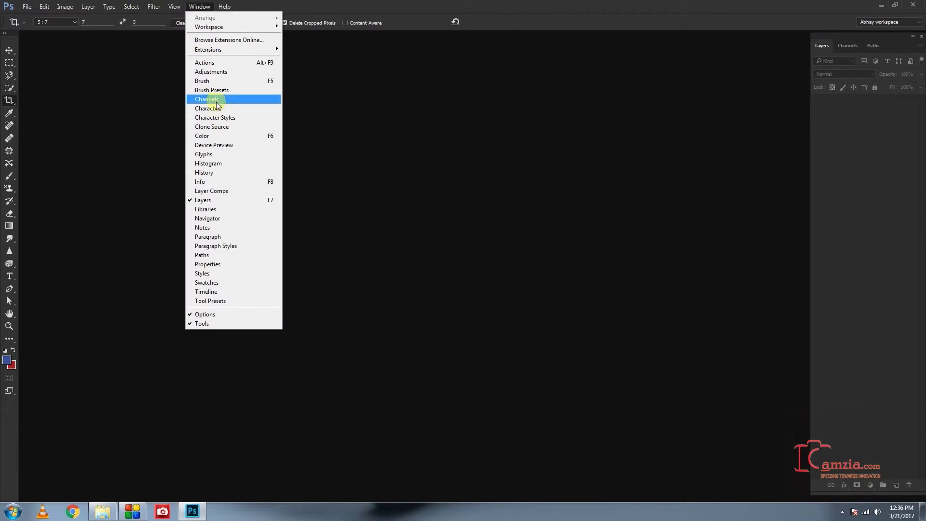
- Show the Channels panel grouped with Layers, then bring up the Open dialog from the empty workspace
click(212, 99)
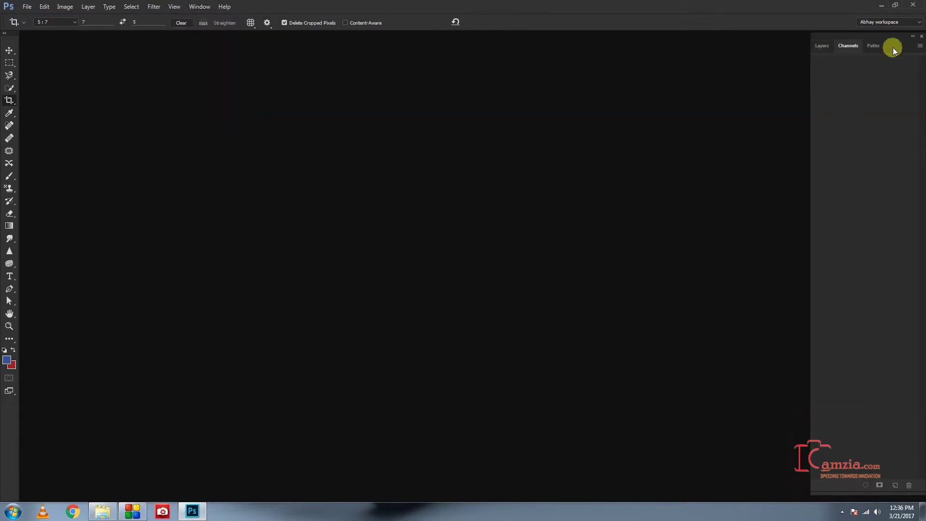
click(822, 46)
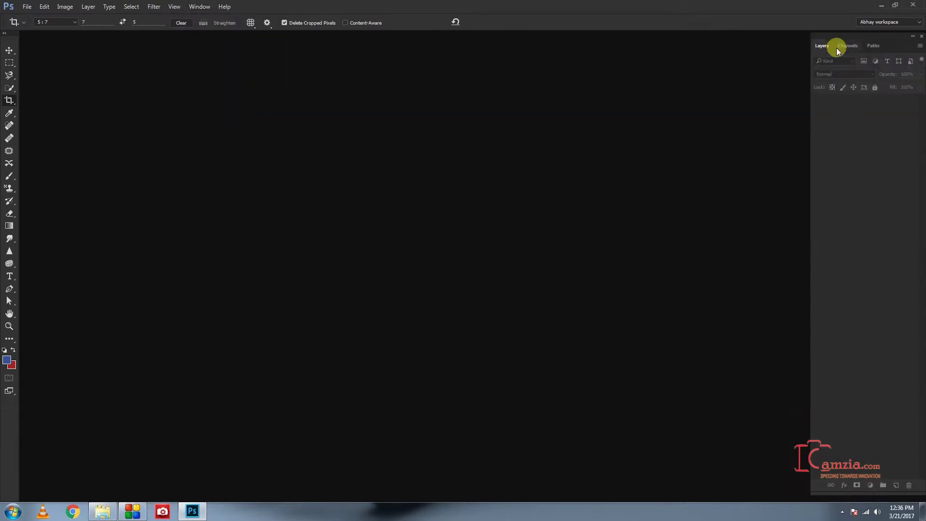
click(846, 47)
click(849, 47)
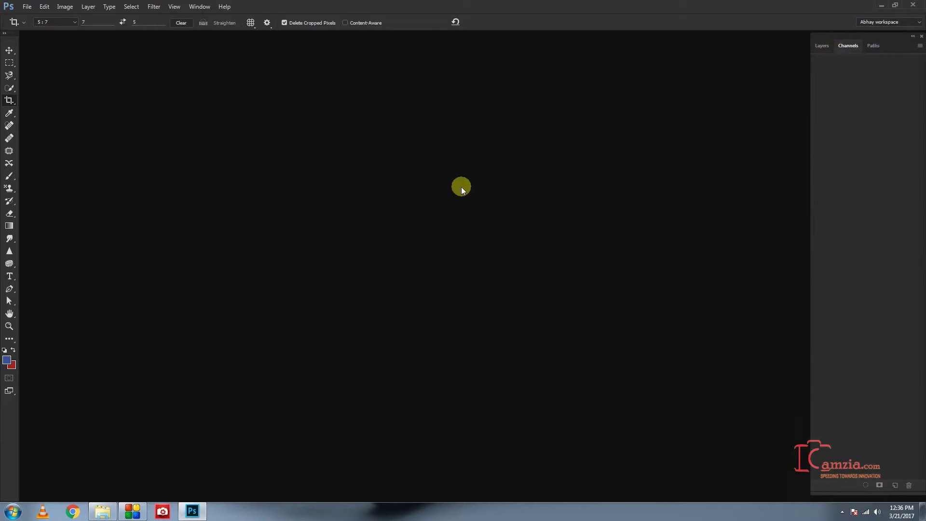
double_click(461, 187)
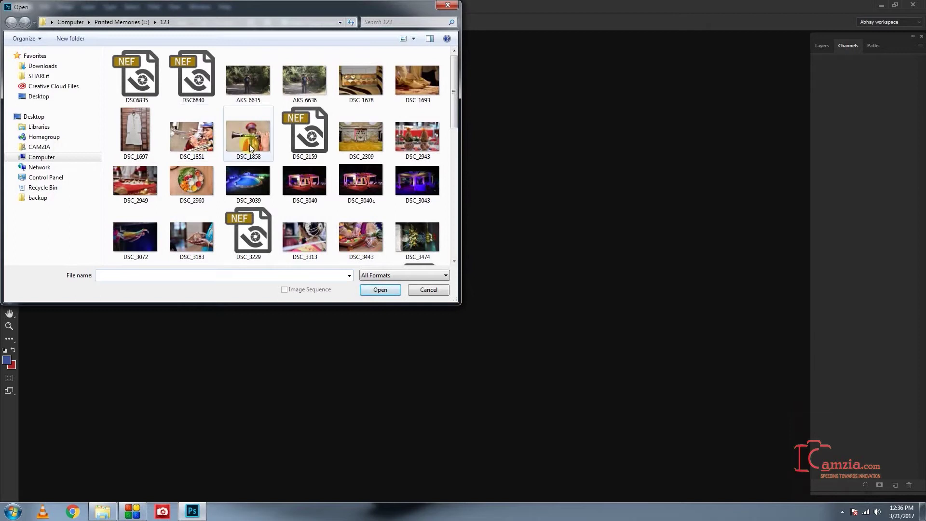
- Open DSC_3183.JPG and switch to the Move tool (V)
double_click(198, 232)
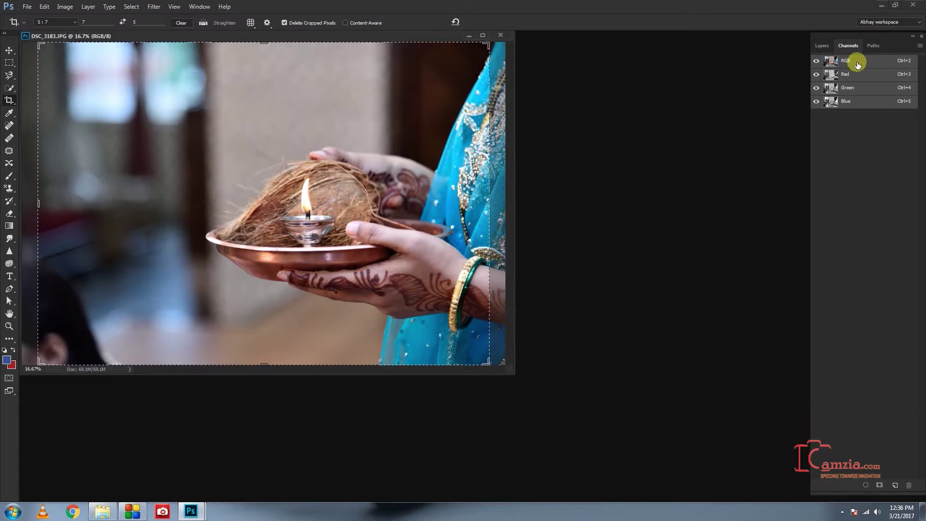
key(v)
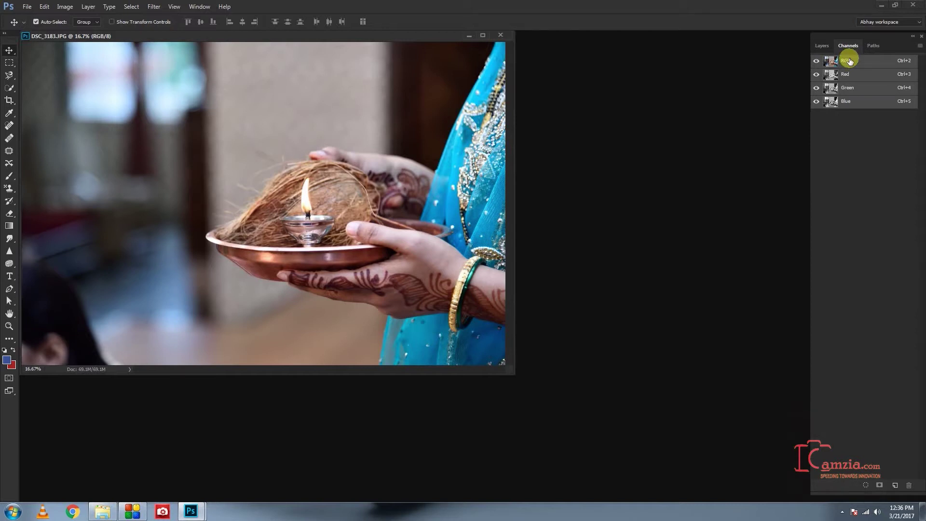
- View the Red, Green and Blue channels singly, returning to the RGB composite, twice over
click(852, 76)
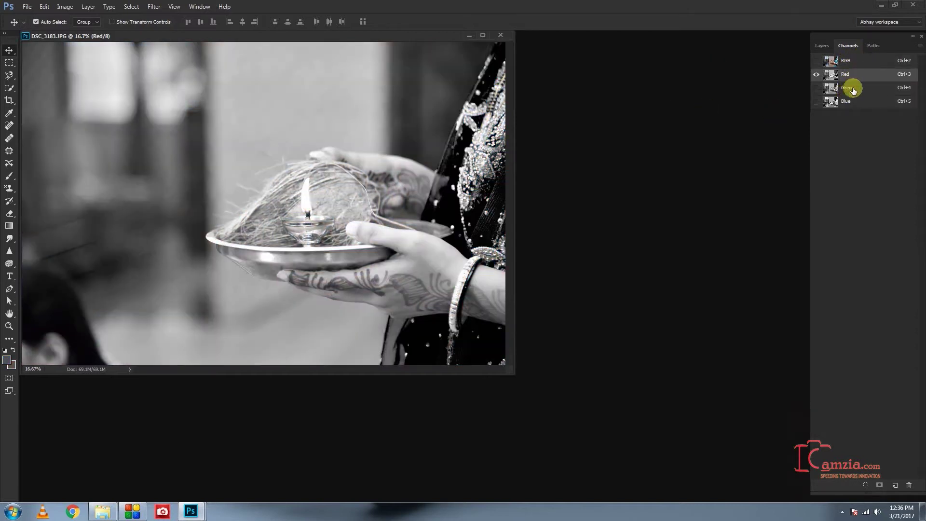
click(854, 90)
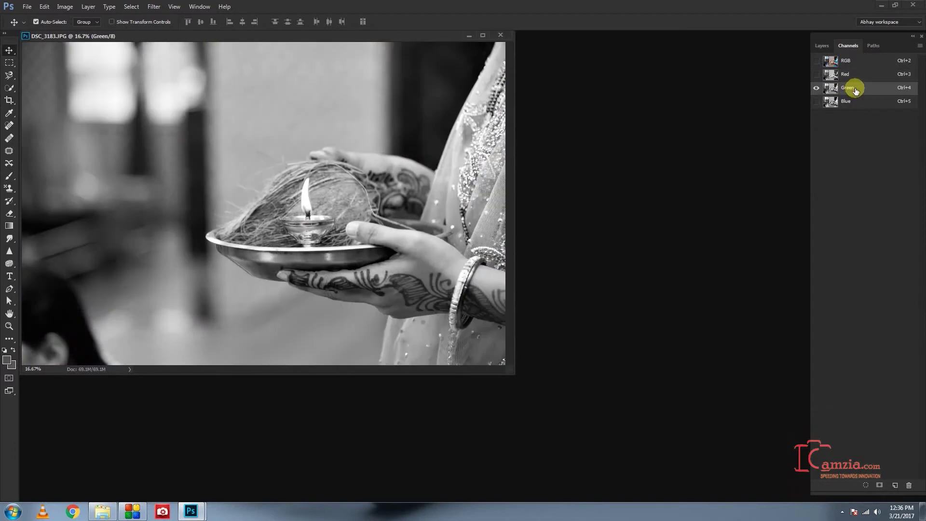
click(856, 104)
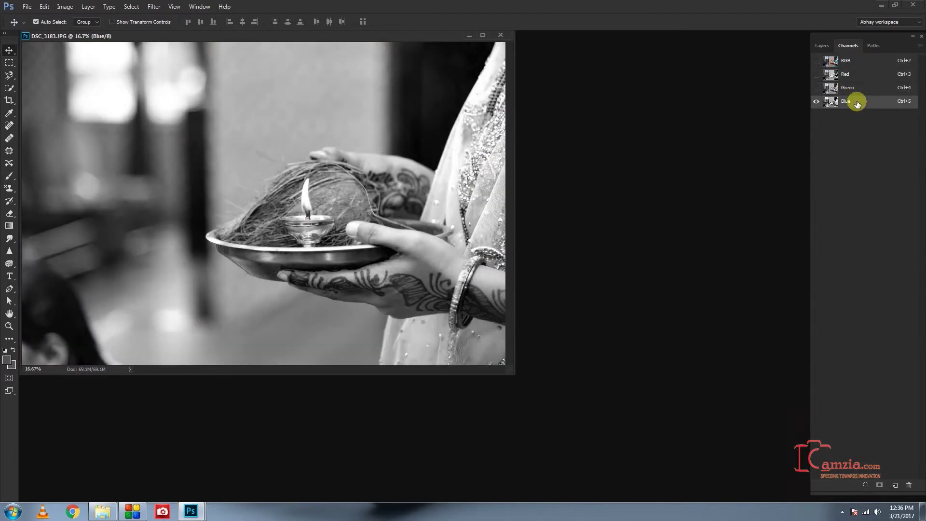
click(854, 62)
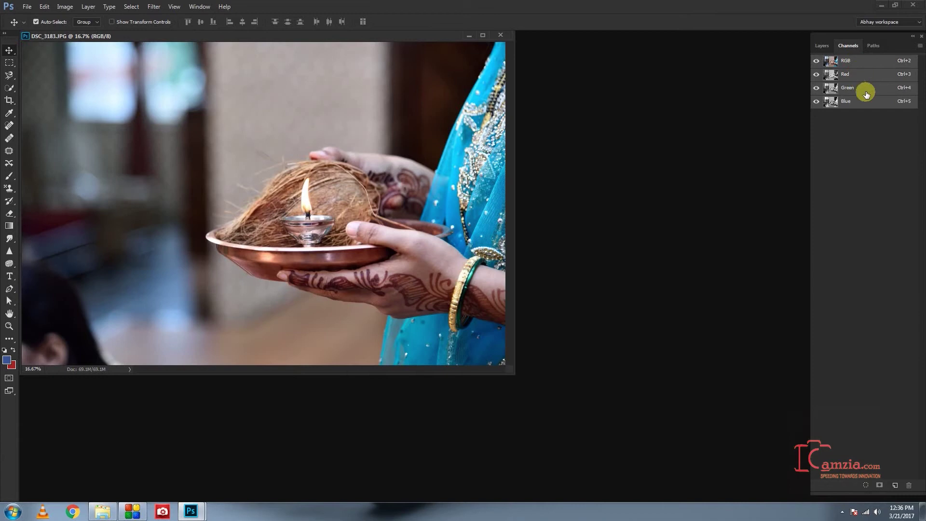
click(858, 76)
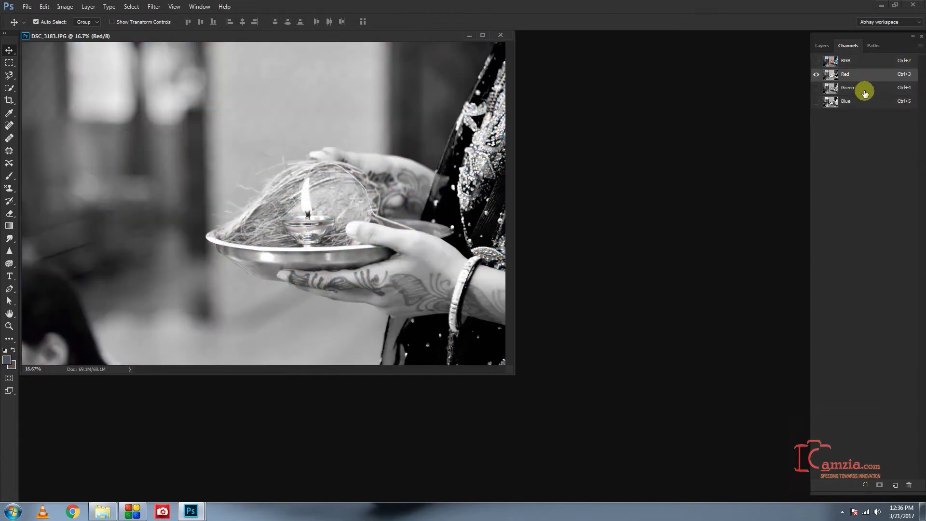
click(864, 94)
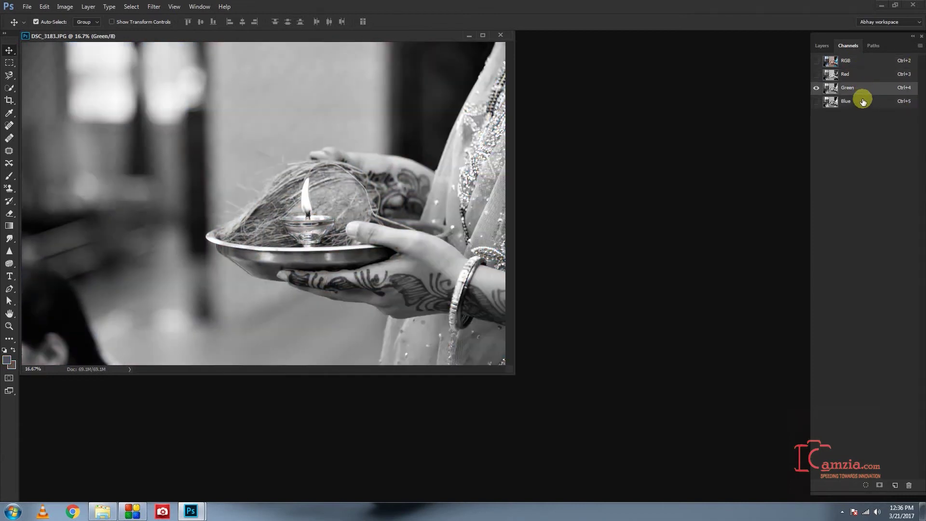
click(863, 102)
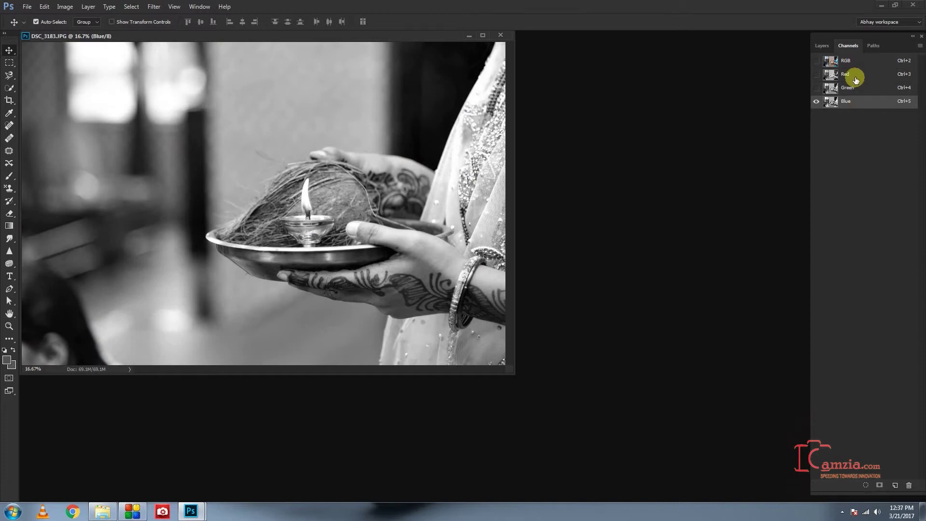
click(854, 76)
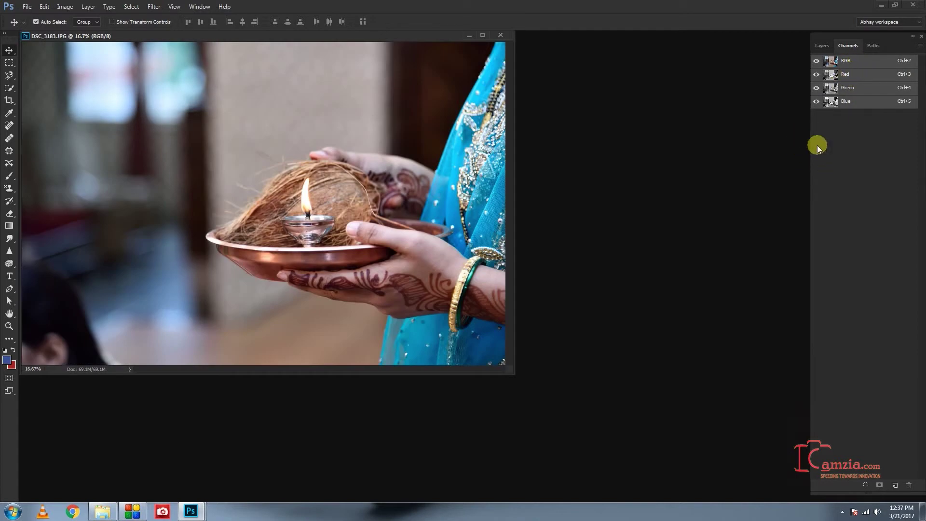
- Alternate between the Red and Blue channel views, ending on Blue
click(854, 74)
click(858, 90)
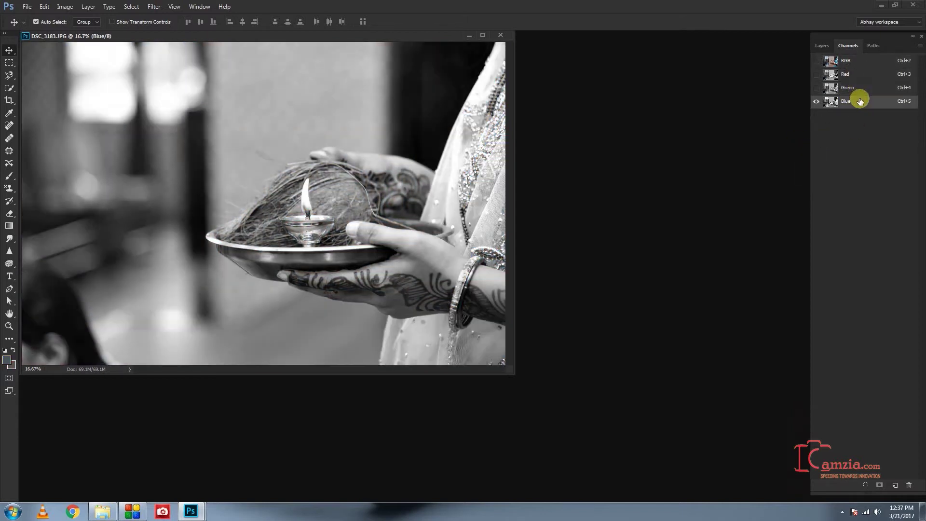
click(856, 76)
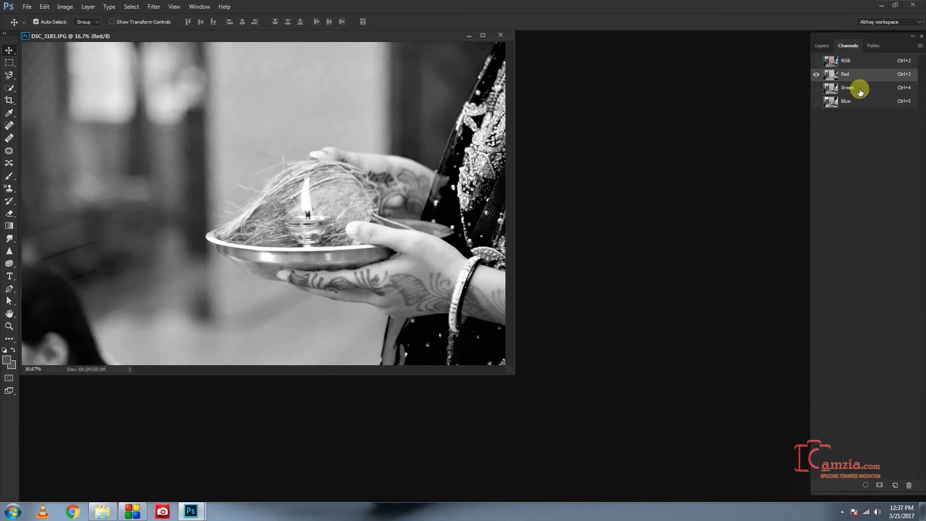
click(860, 91)
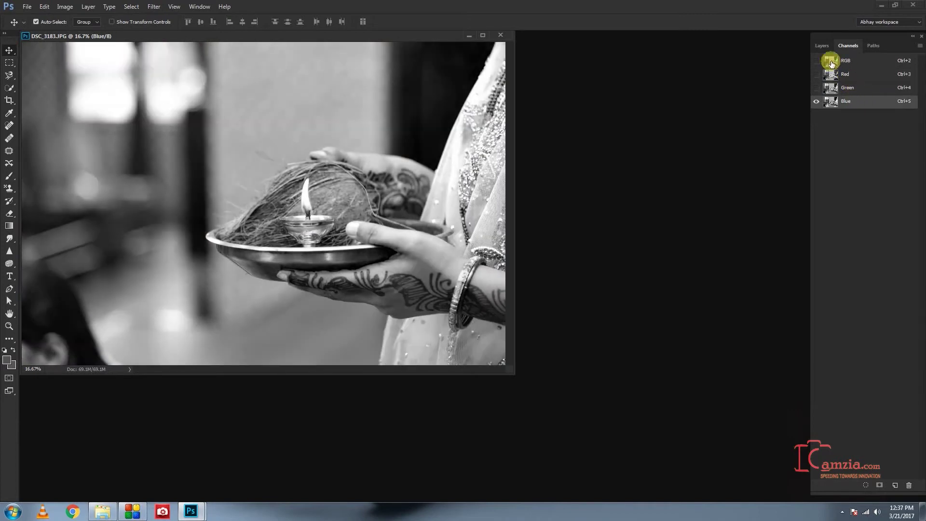
- Restore the RGB composite, hide Green, then Red to leave only Blue, then show all channels
click(815, 61)
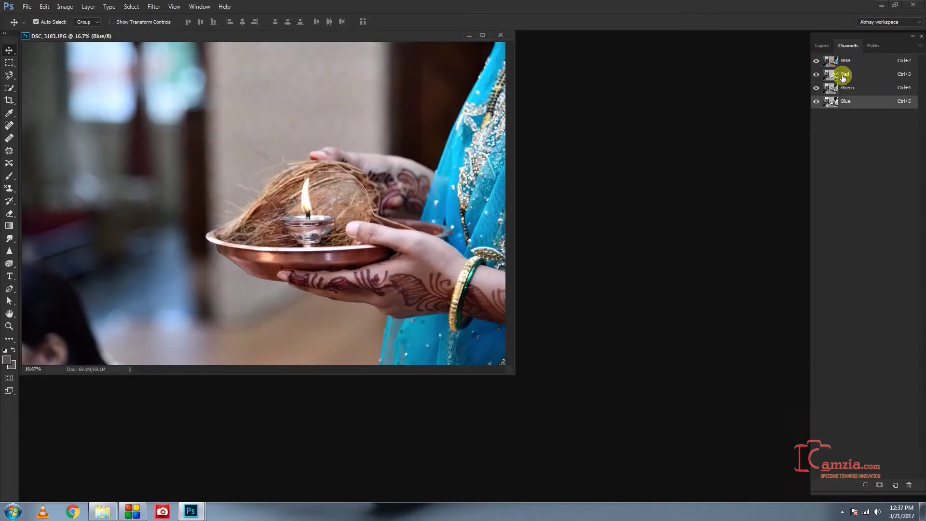
click(815, 89)
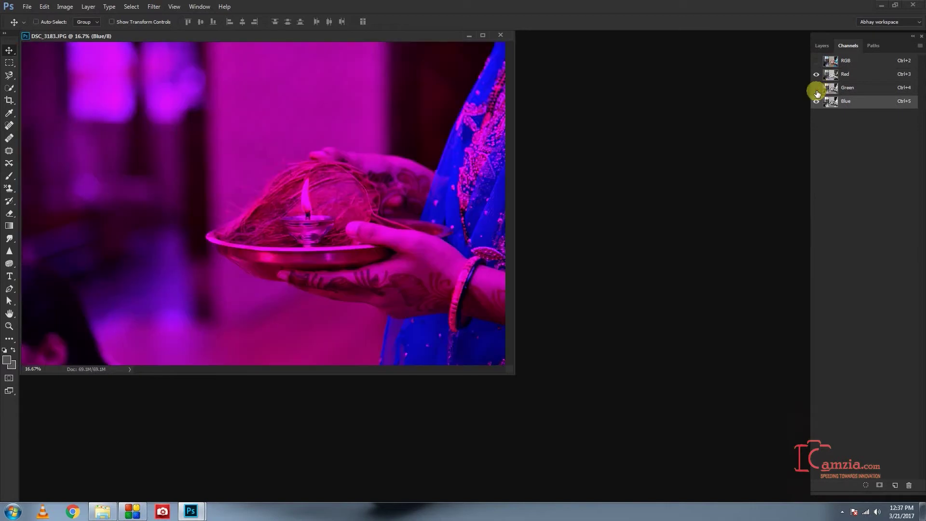
key(ctrl)
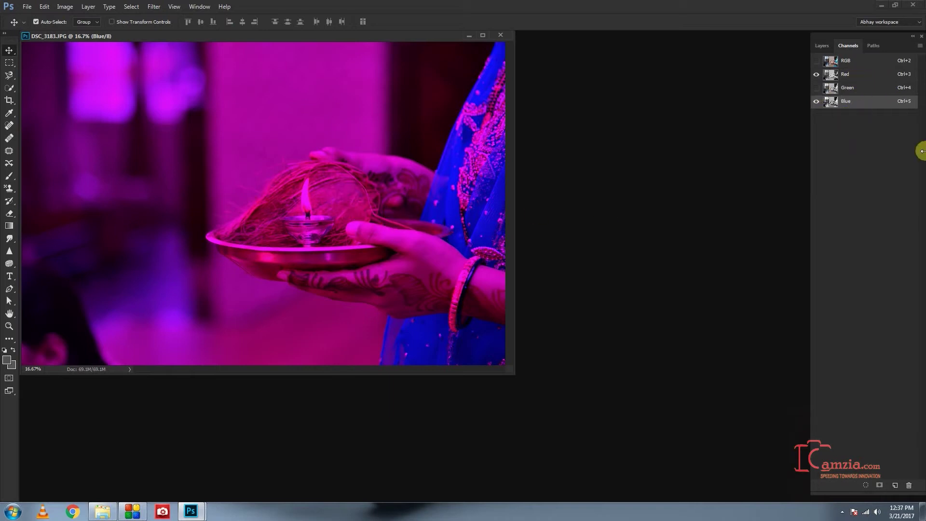
click(817, 75)
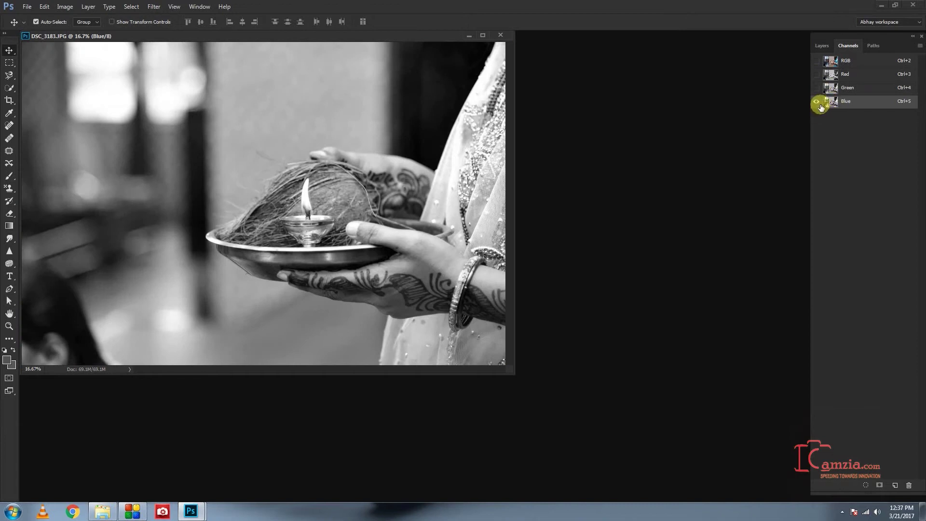
click(816, 89)
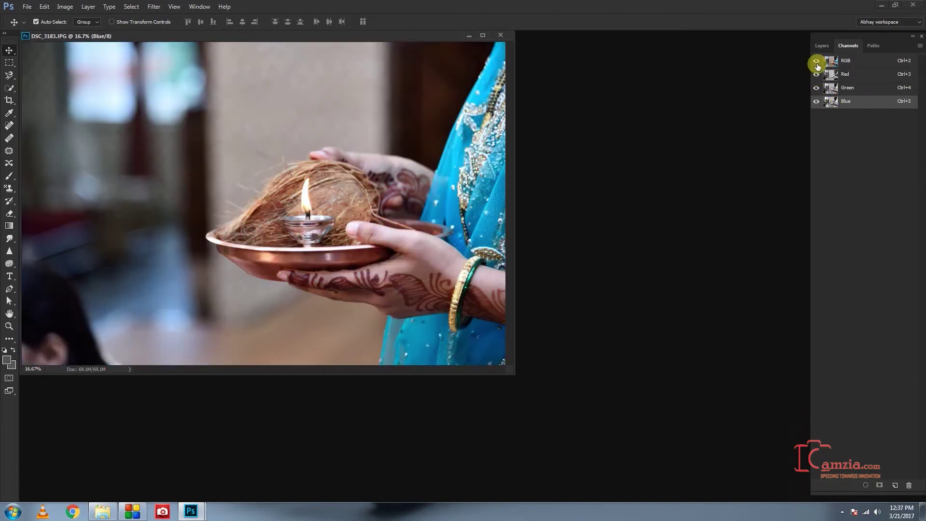
- Hide and reshow the Red channel, then hide and reshow the Blue channel
click(817, 75)
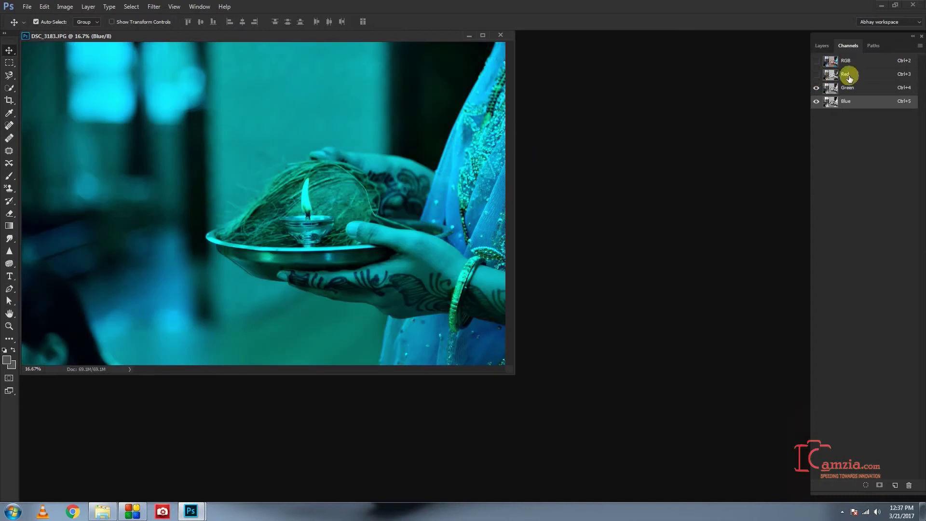
click(817, 74)
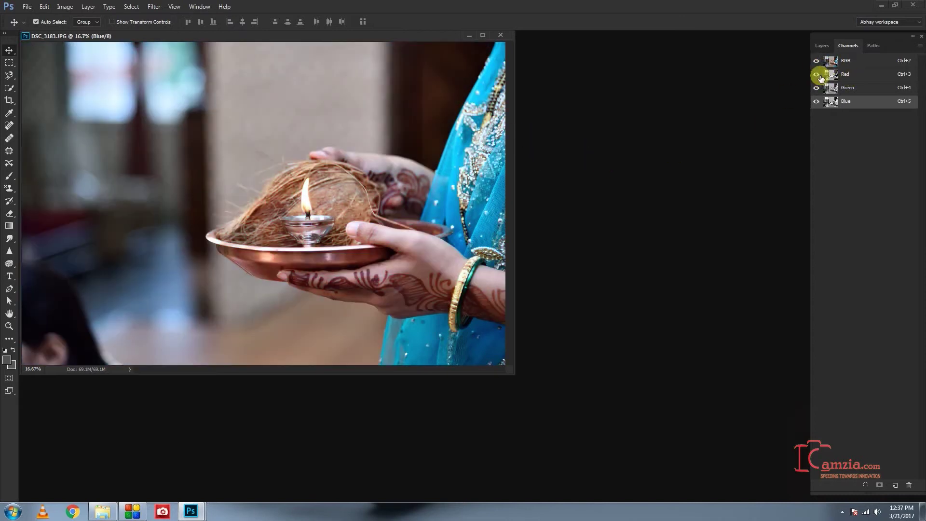
click(816, 102)
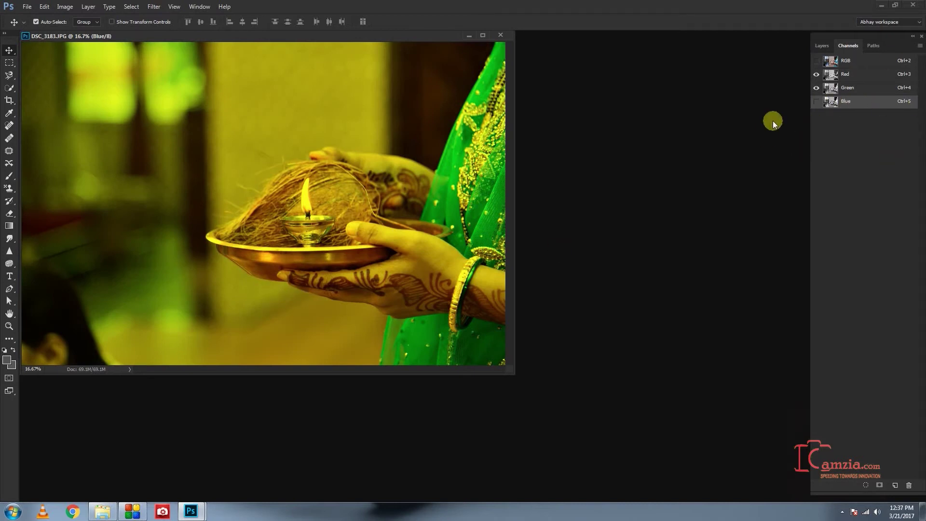
click(817, 102)
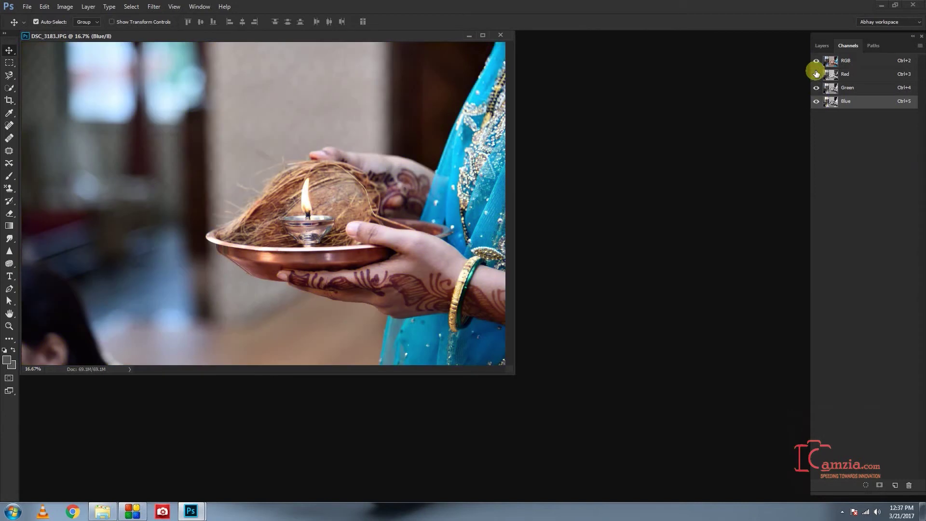
click(920, 49)
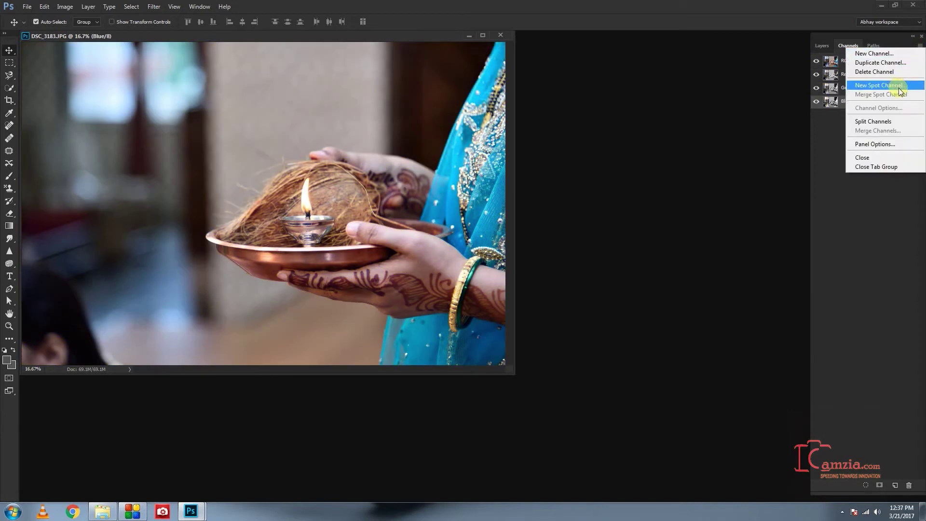
- Split DSC_3183 into Red, Green and Blue documents and offset the three windows from each other
click(882, 123)
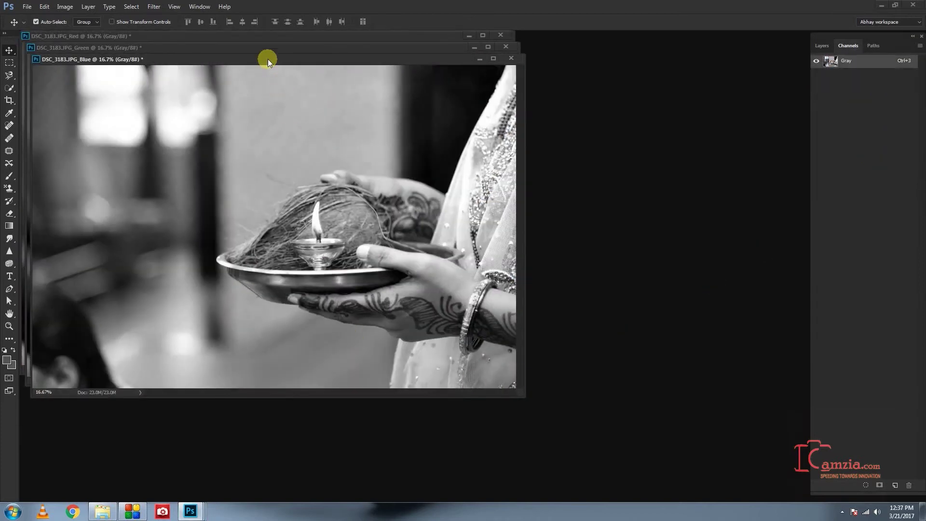
drag(269, 58, 485, 140)
drag(188, 48, 317, 110)
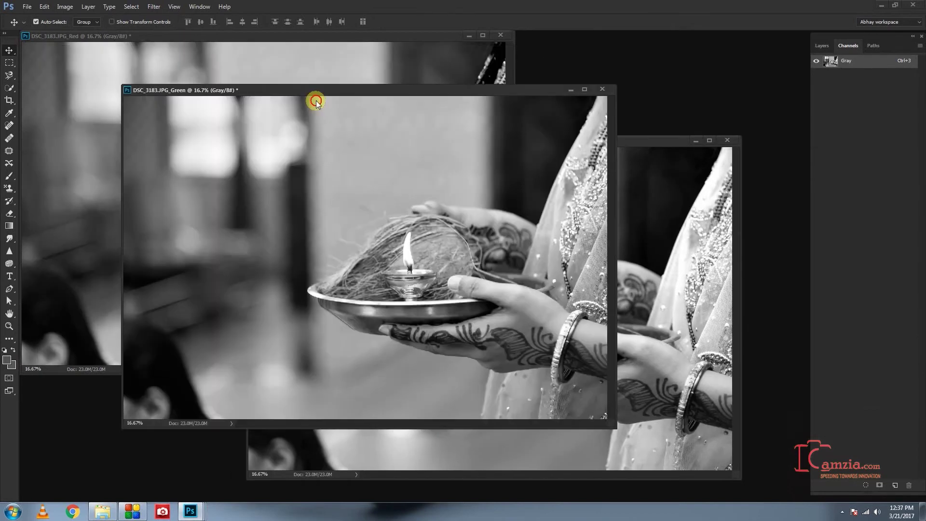
drag(201, 39, 277, 71)
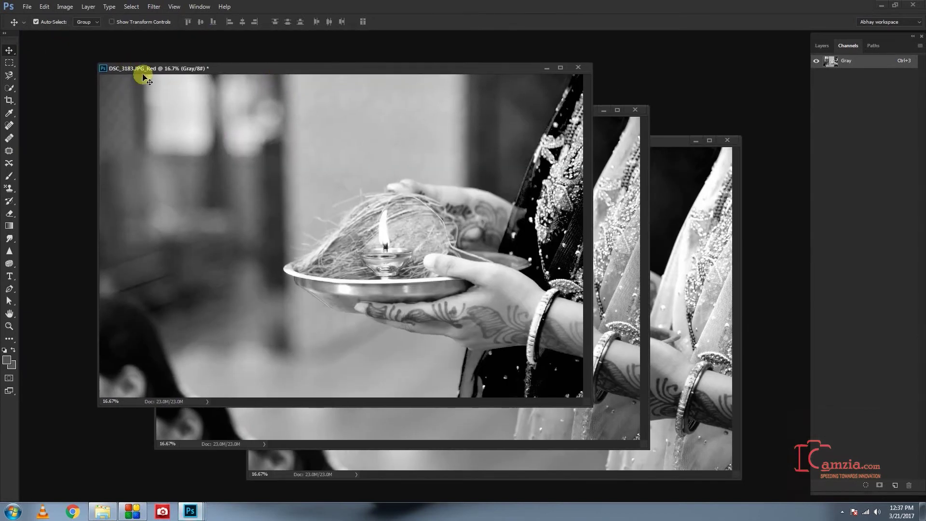
- Close the Red and Green split documents, answering No to each save prompt
click(580, 69)
click(468, 203)
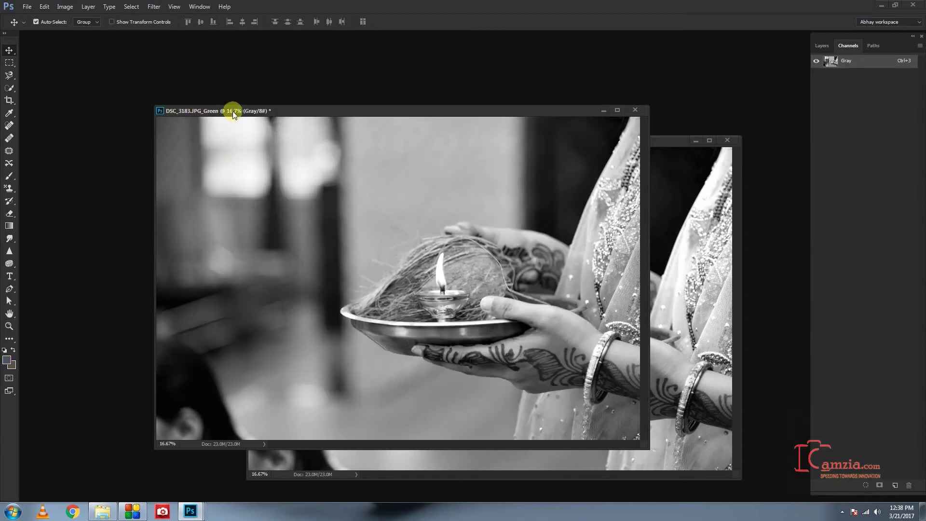
click(635, 110)
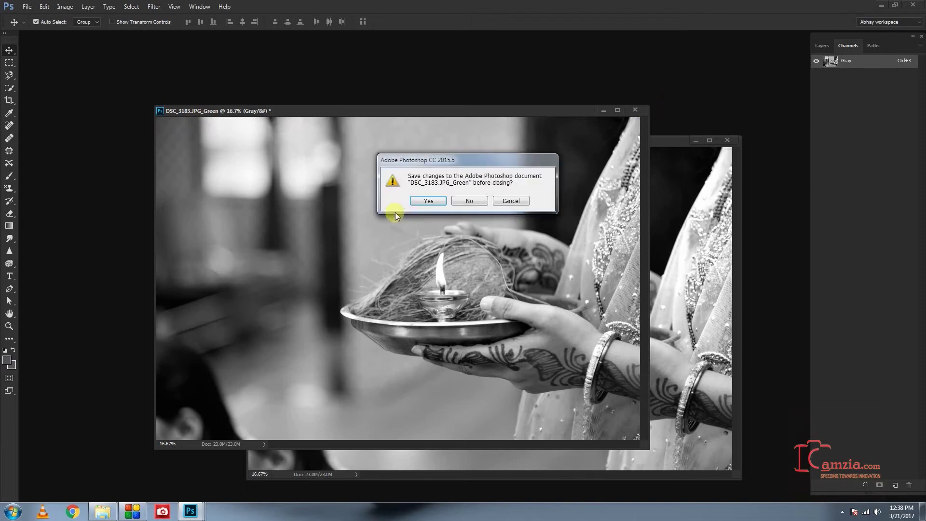
click(467, 201)
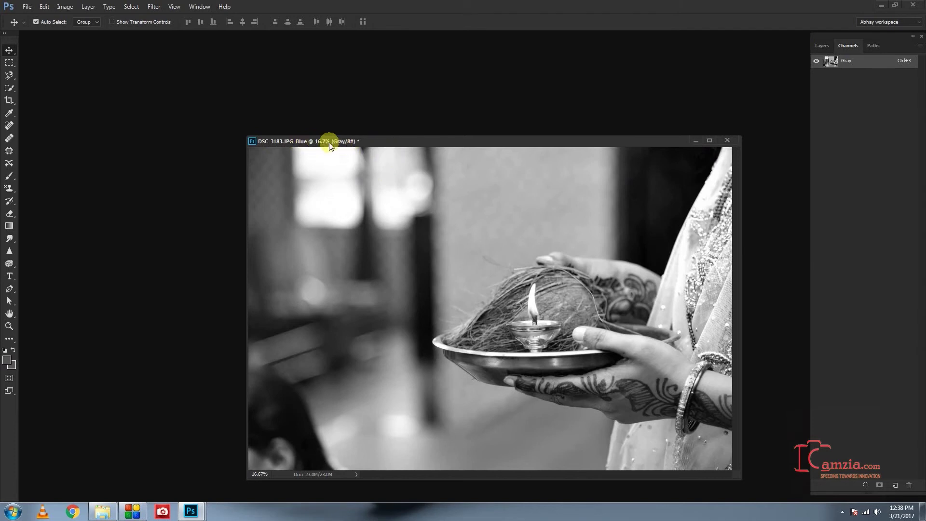
- Close the Blue document without saving and open DSC_2960.JPG
click(731, 142)
click(486, 202)
double_click(483, 214)
double_click(200, 188)
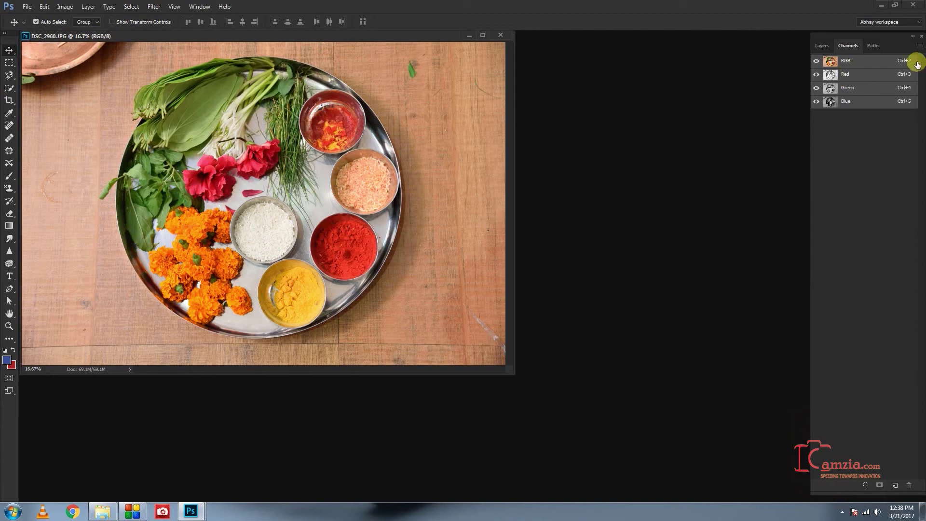
- Run Split Channels on DSC_2960.JPG, then close the Blue, Green and Red documents unsaved
click(919, 46)
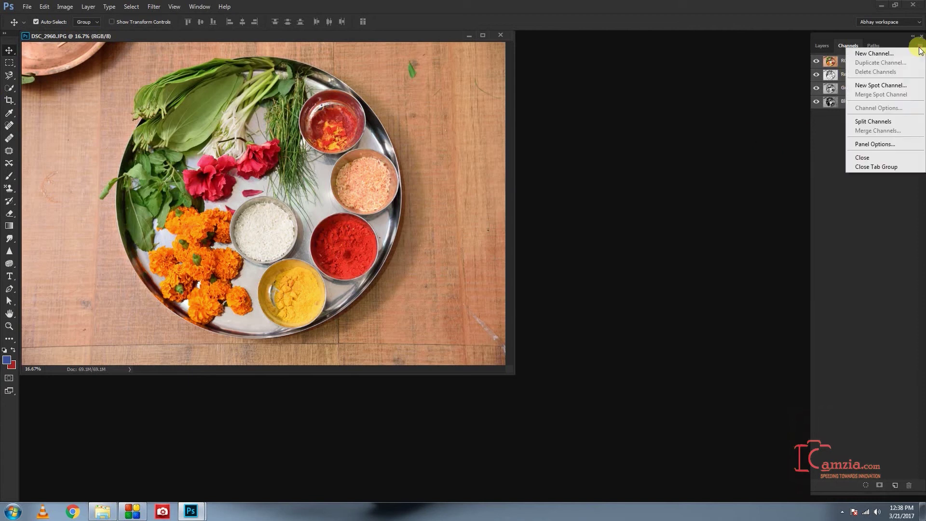
click(870, 123)
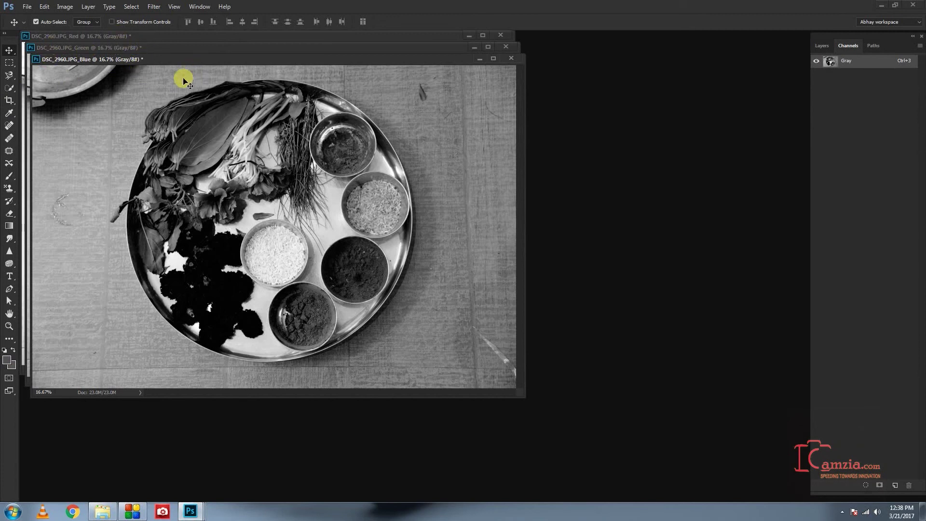
click(511, 59)
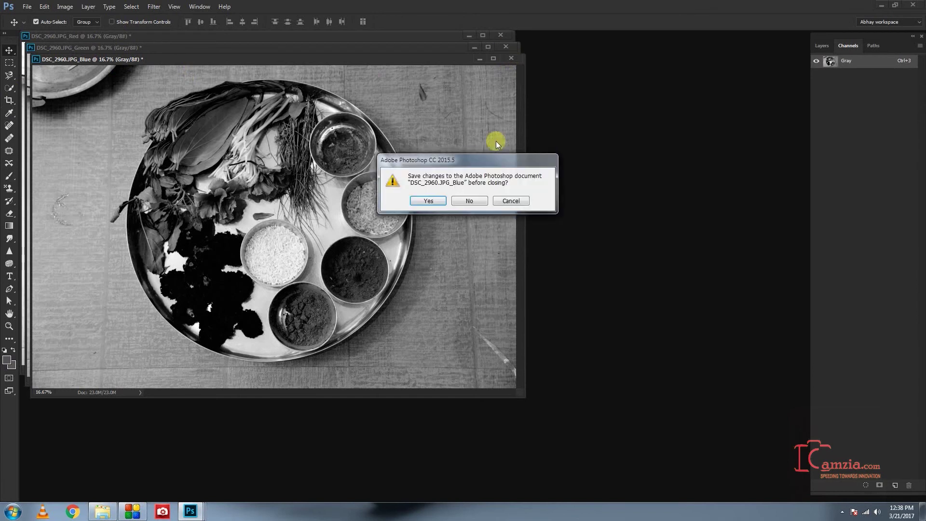
click(474, 200)
click(506, 47)
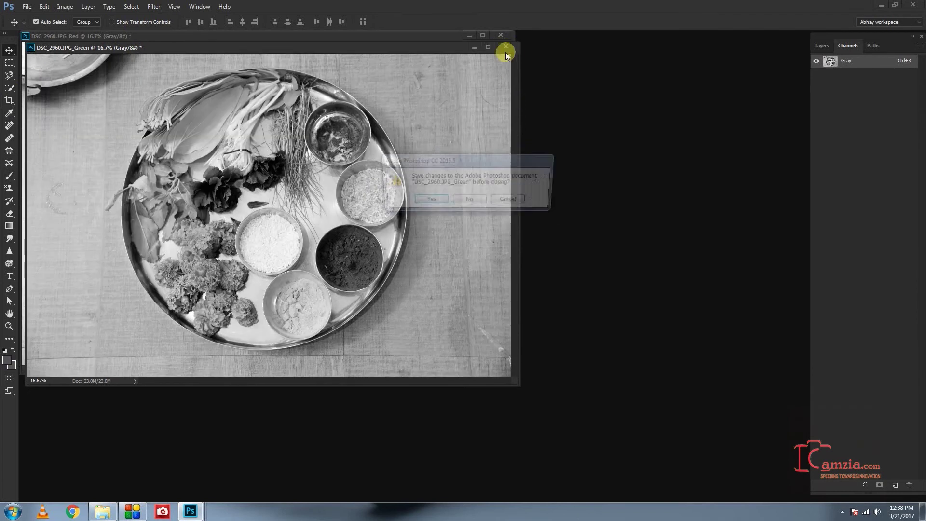
click(474, 201)
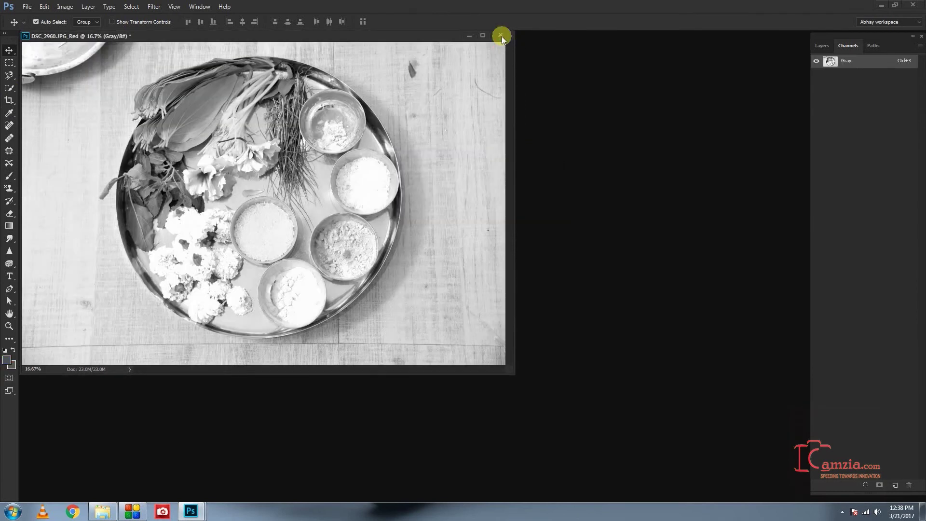
click(501, 36)
click(483, 202)
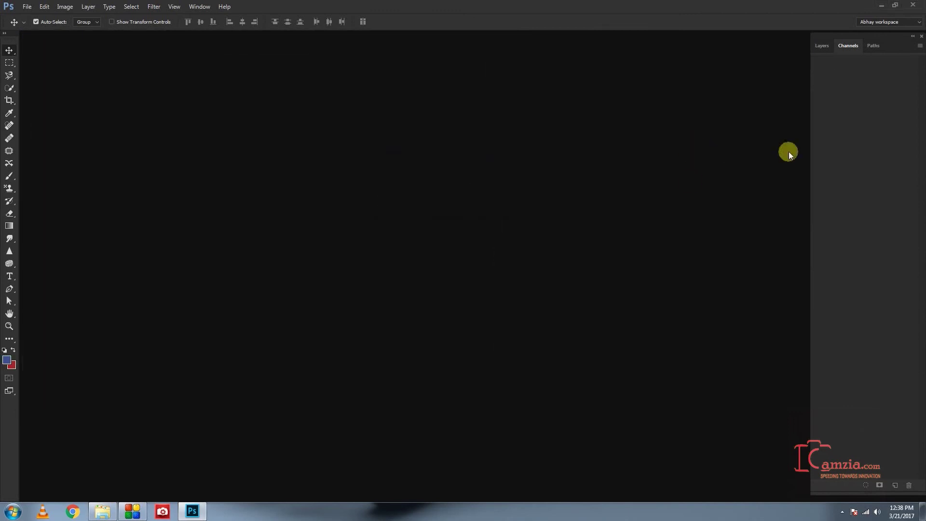